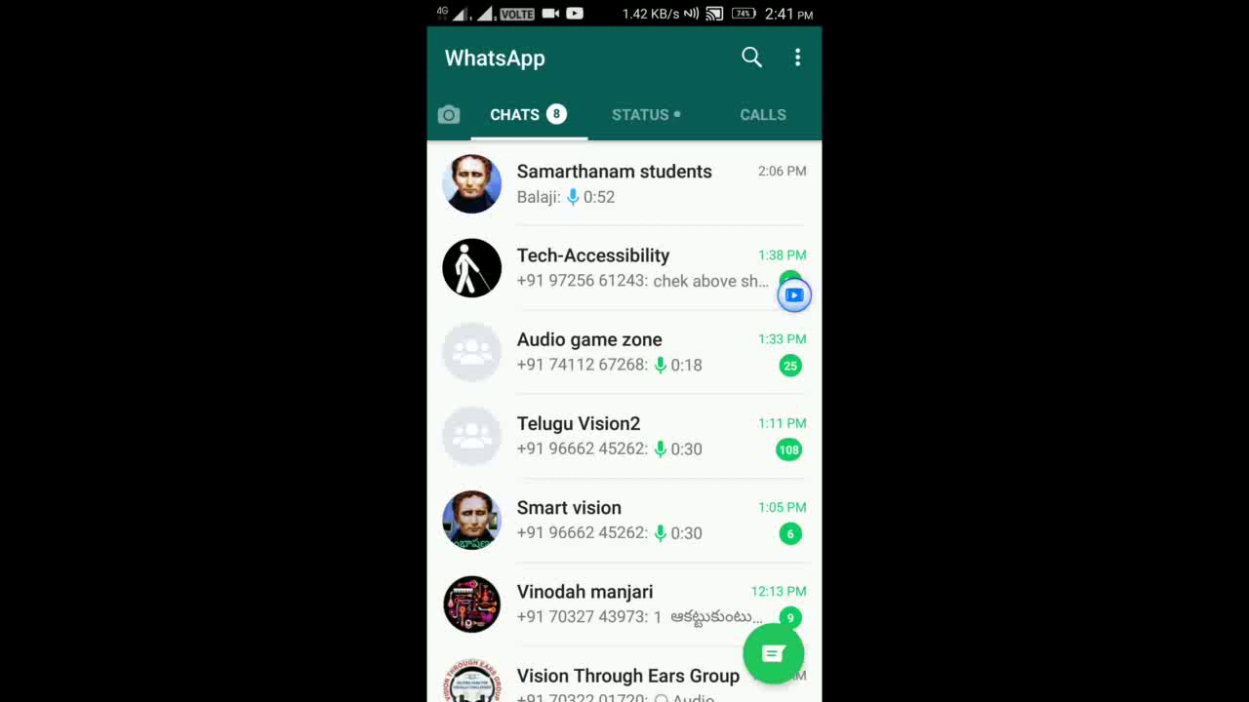
Move TalkBack focus via Status and Tech-Accessibility onto the Samarthanam students group row.
left_click(647, 114)
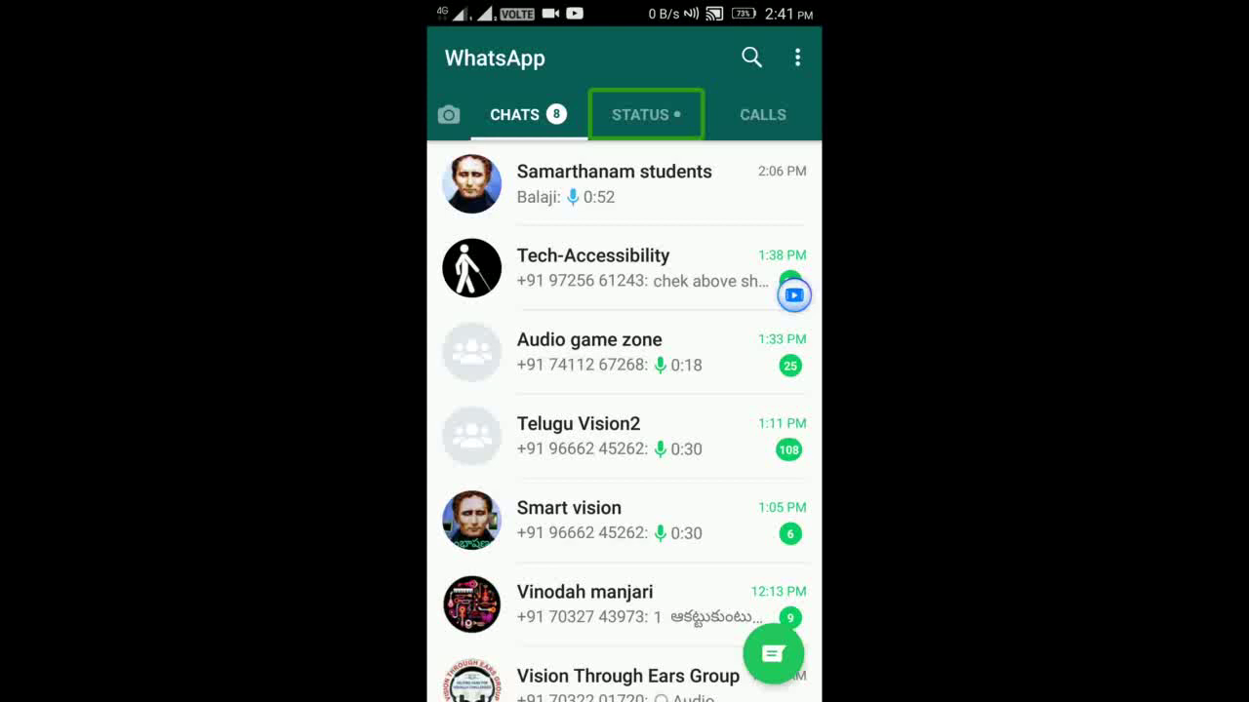
left_click(624, 268)
left_click(624, 183)
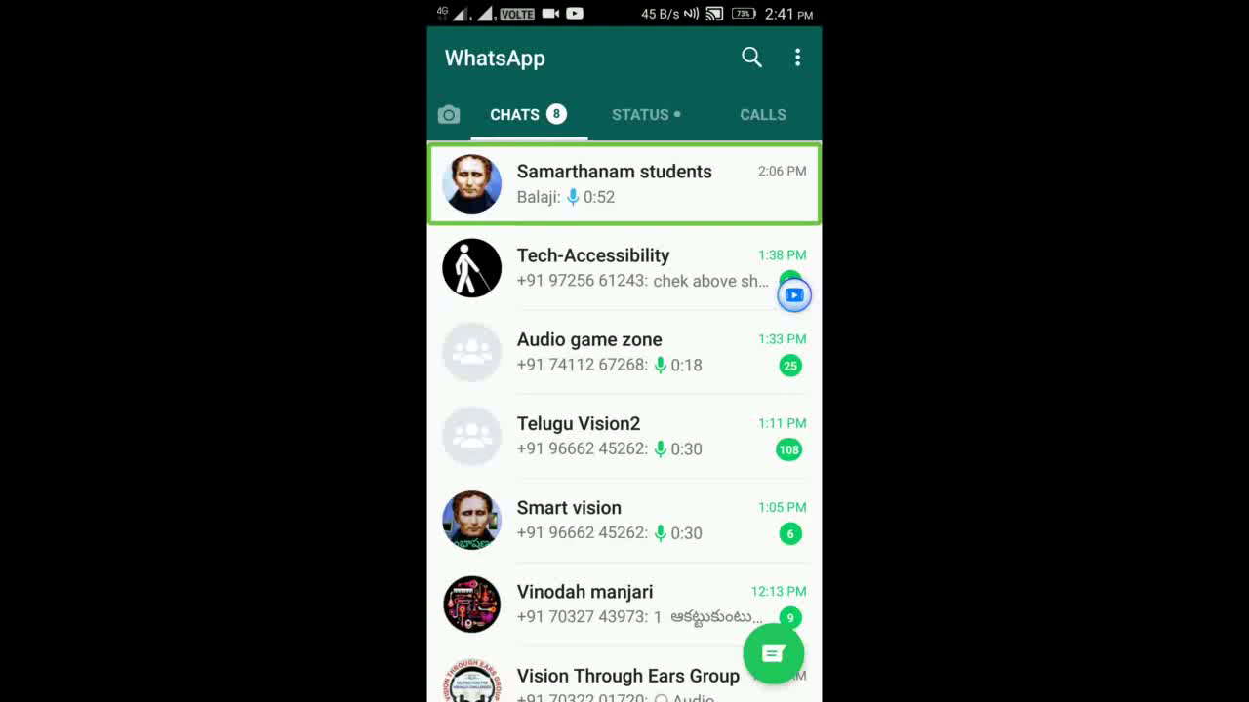
Open the Samarthanam students group chat and focus its latest voice message.
double_click(624, 183)
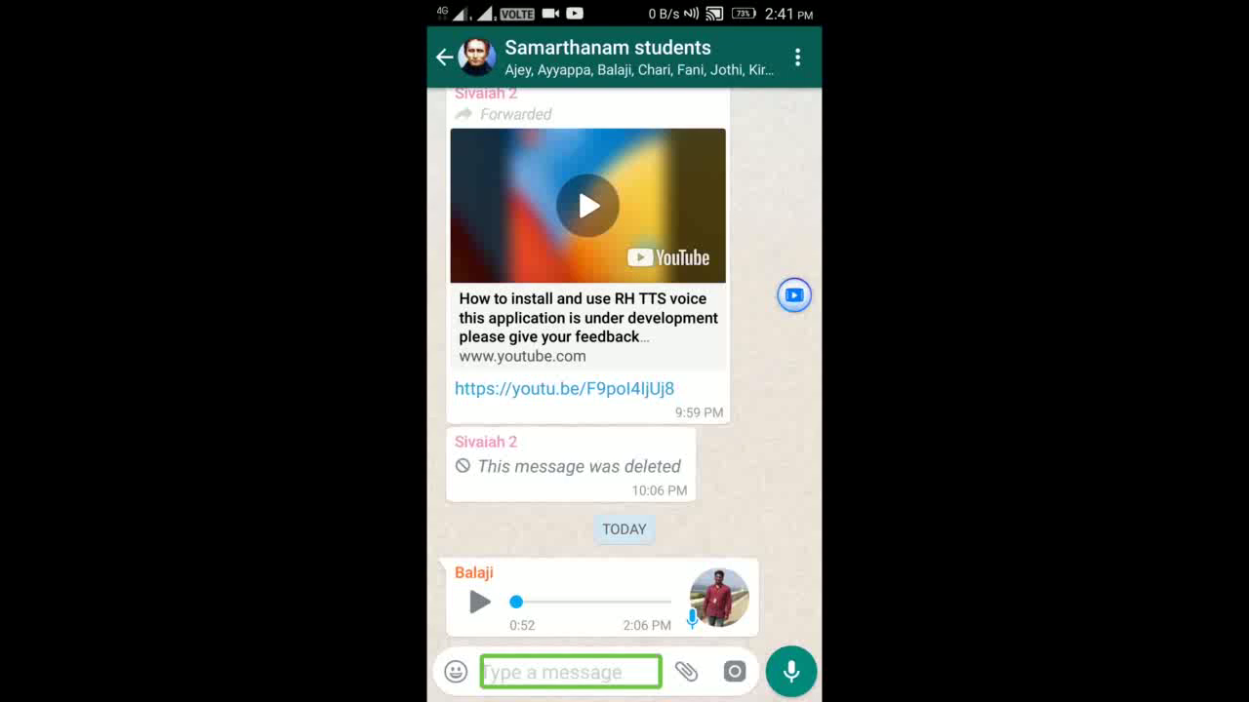
left_click(455, 671)
left_click(558, 570)
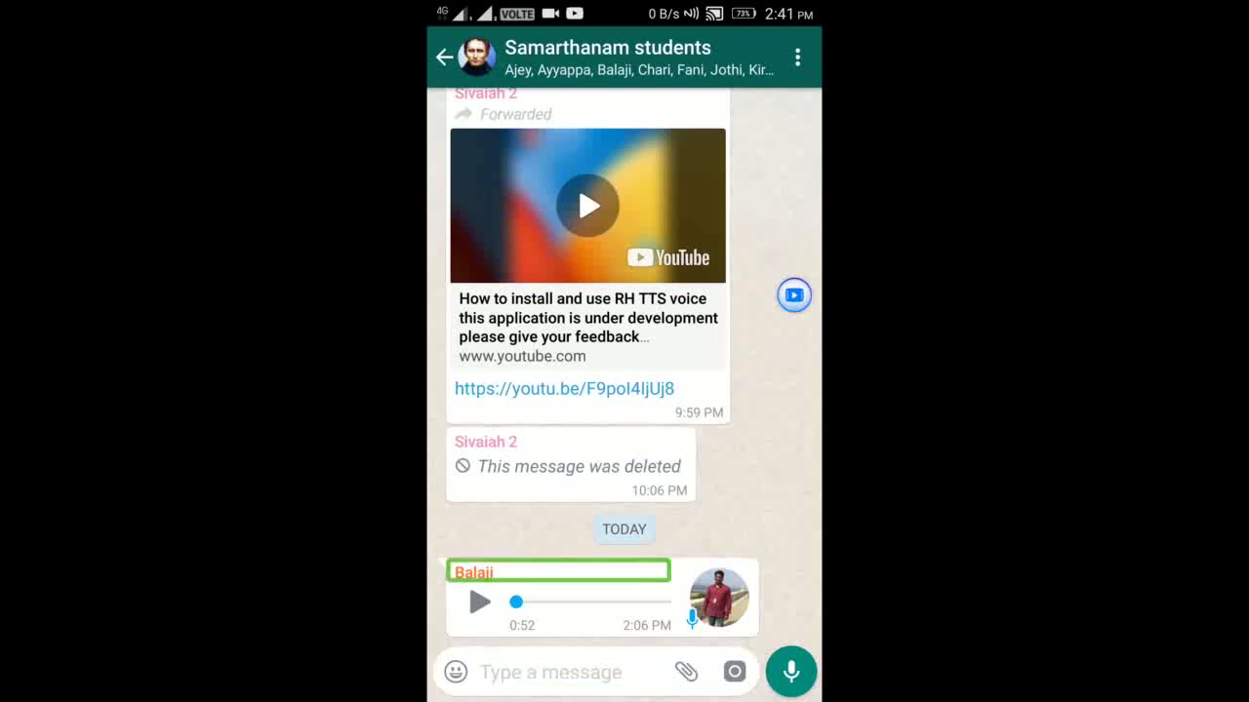
Bring TalkBack focus onto the playback control of today's 0:52 voice note.
left_click(479, 602)
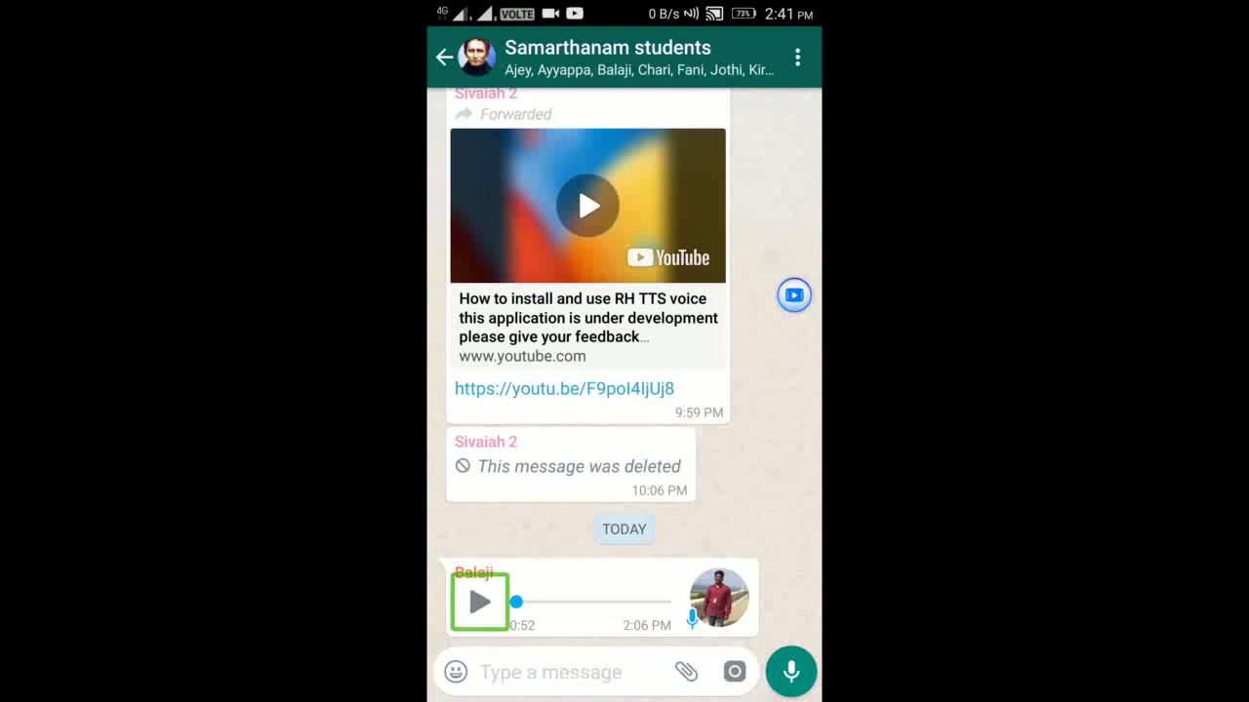
left_click(780, 576)
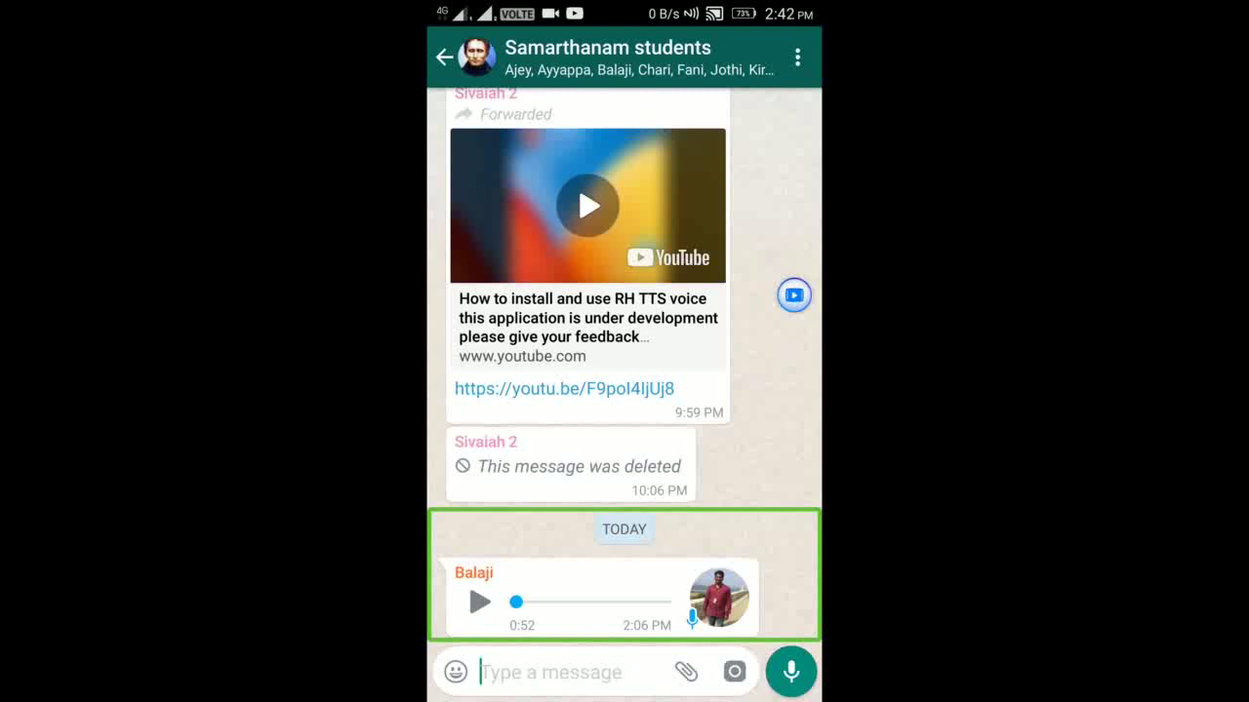
left_click(479, 601)
left_click(479, 602)
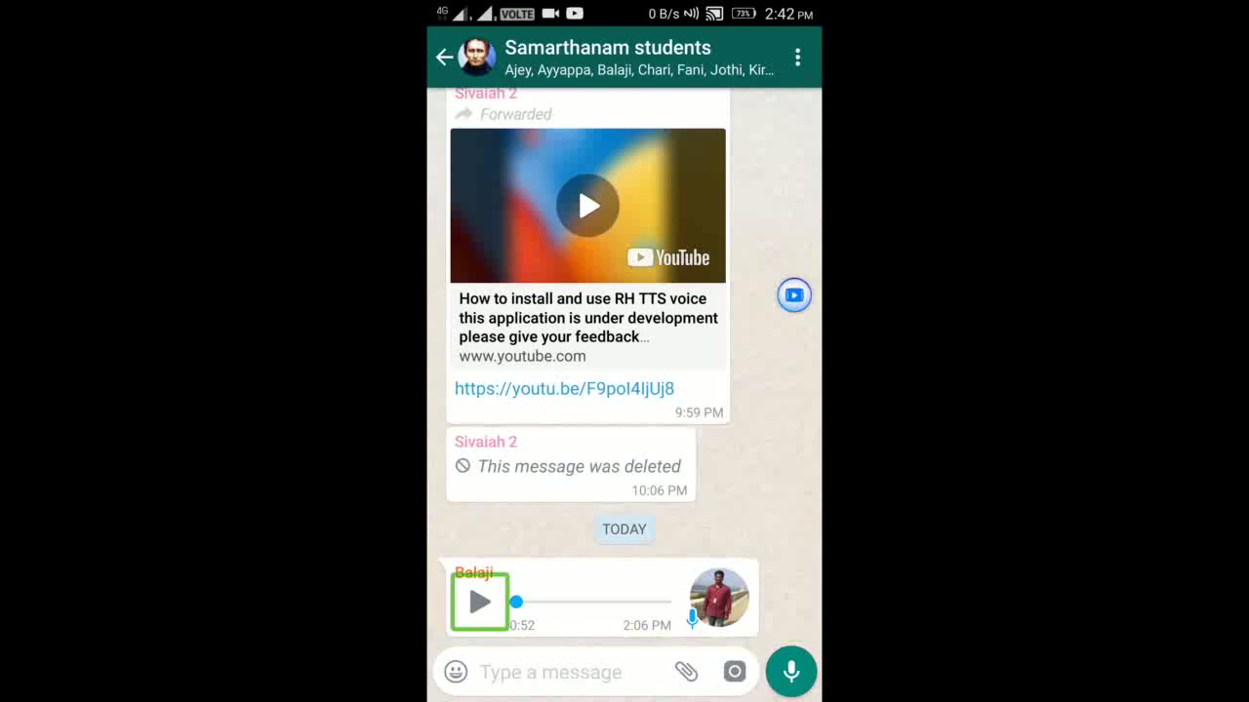
Focus the whole 0:52 voice-message entry received at 2:06 PM.
left_click(624, 575)
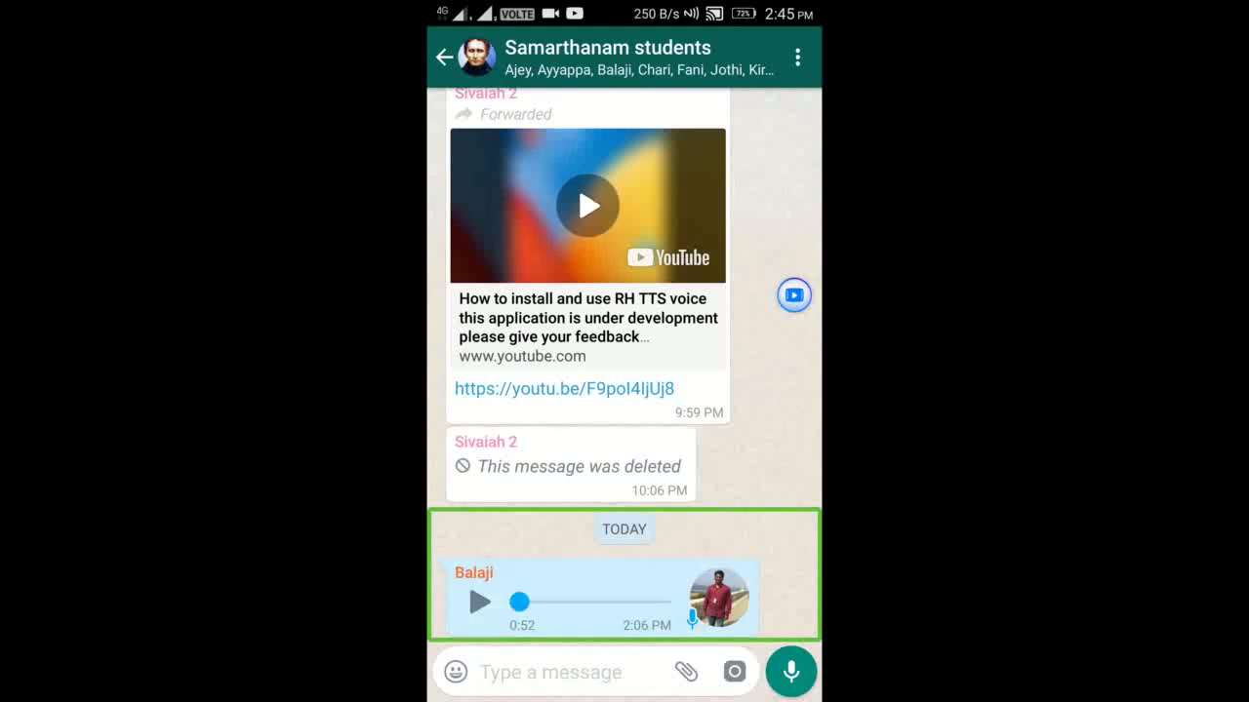
Swipe-reply to the 0:52 voice note with the 'Thanks' suggestion and send it.
left_click_drag(546, 600, 683, 601)
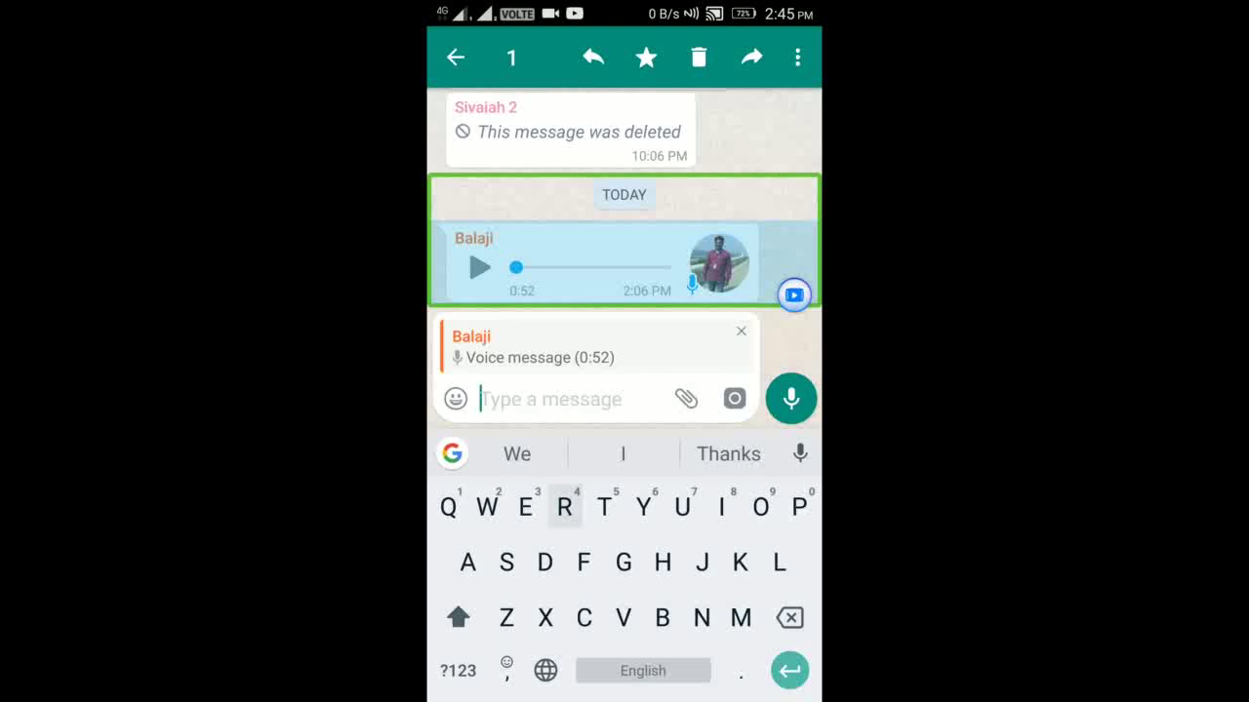
type("T")
type("Th")
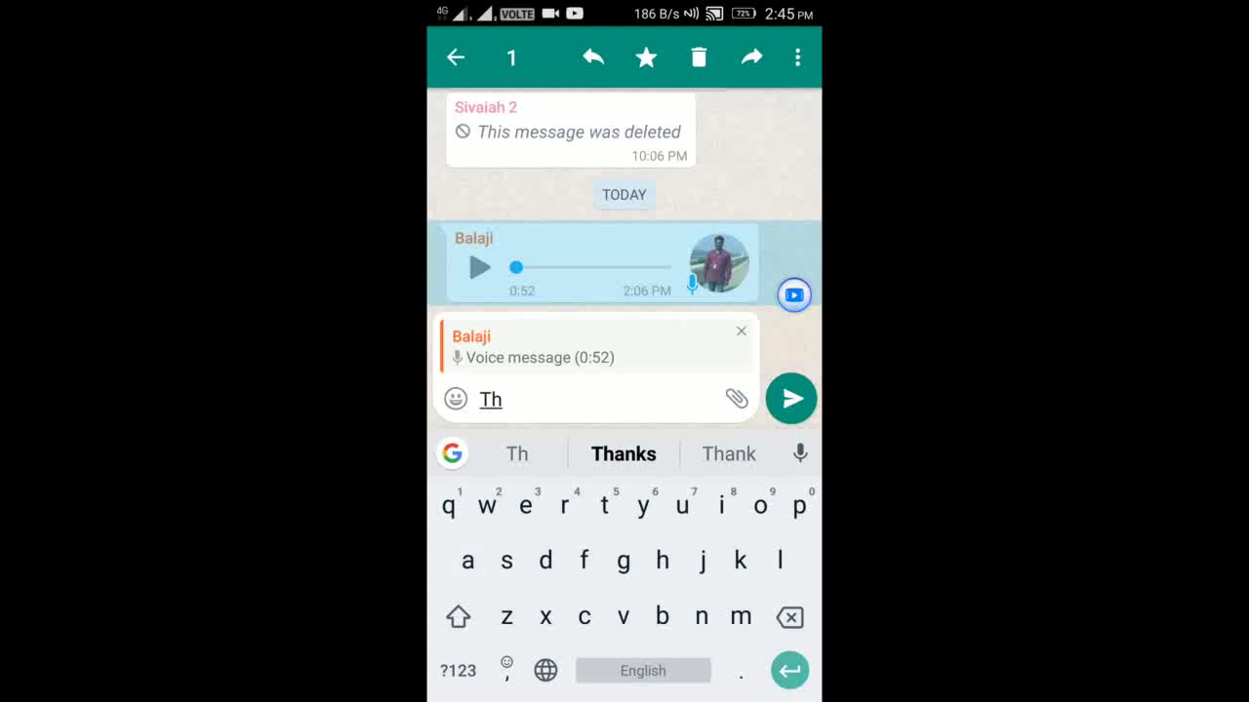
type("n")
key("BackSpace")
key("BackSpace")
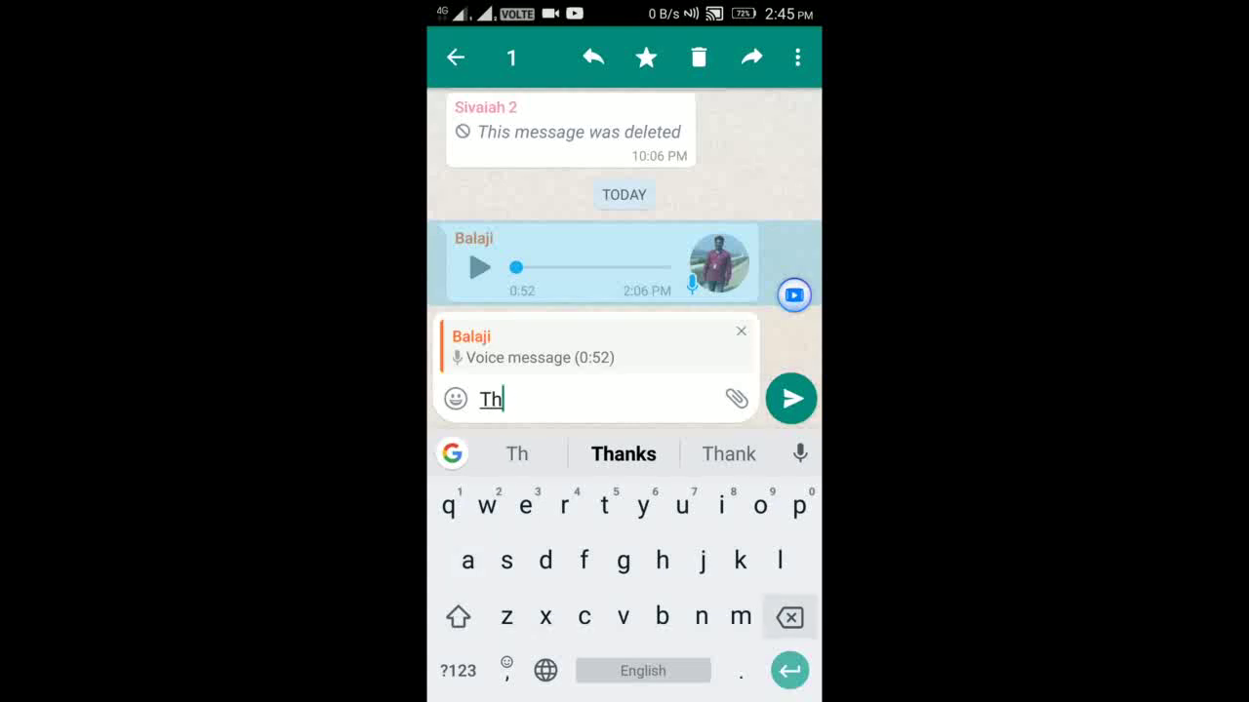
left_click(623, 453)
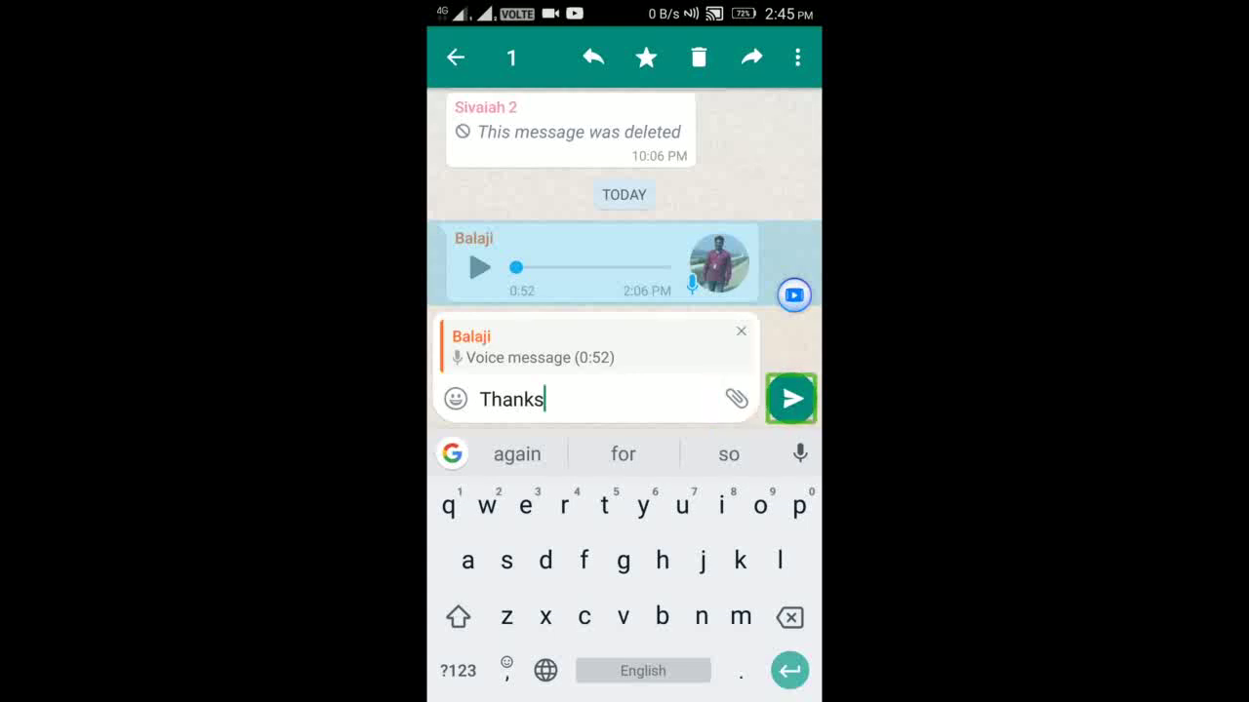
left_click(792, 398)
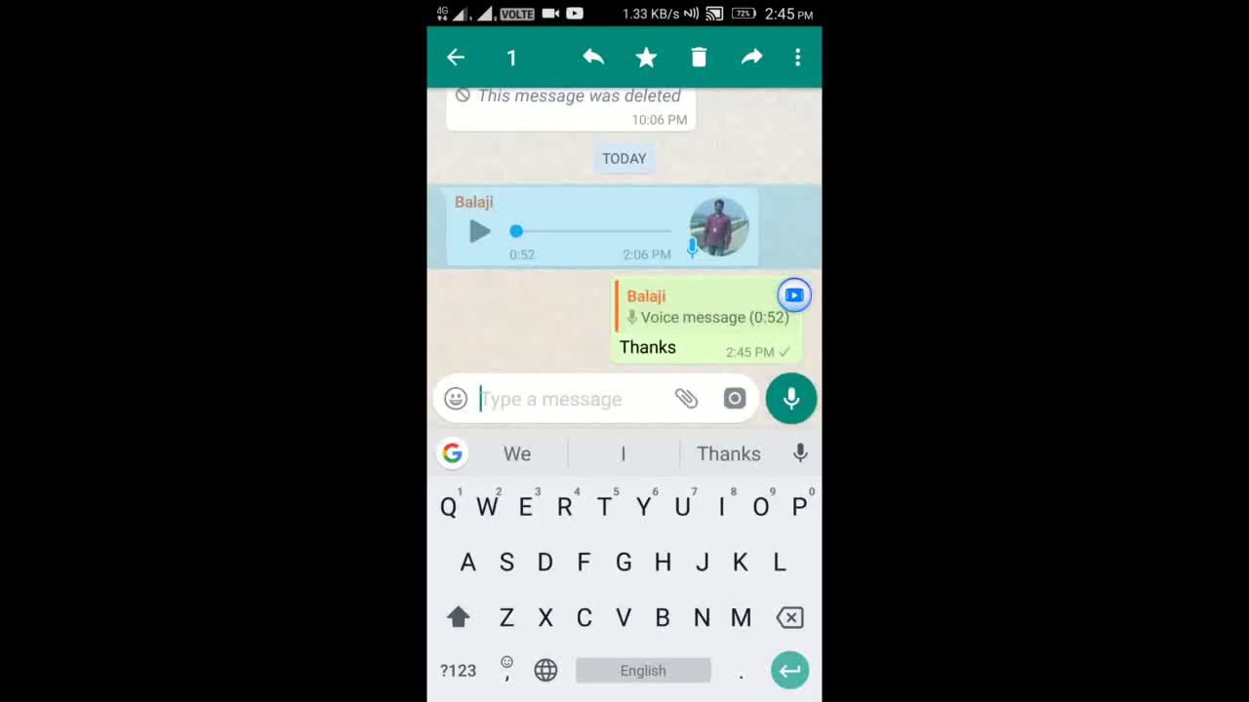
Hide the keyboard and move focus to the Reply action, revealing the sent Thanks reply.
key("Escape")
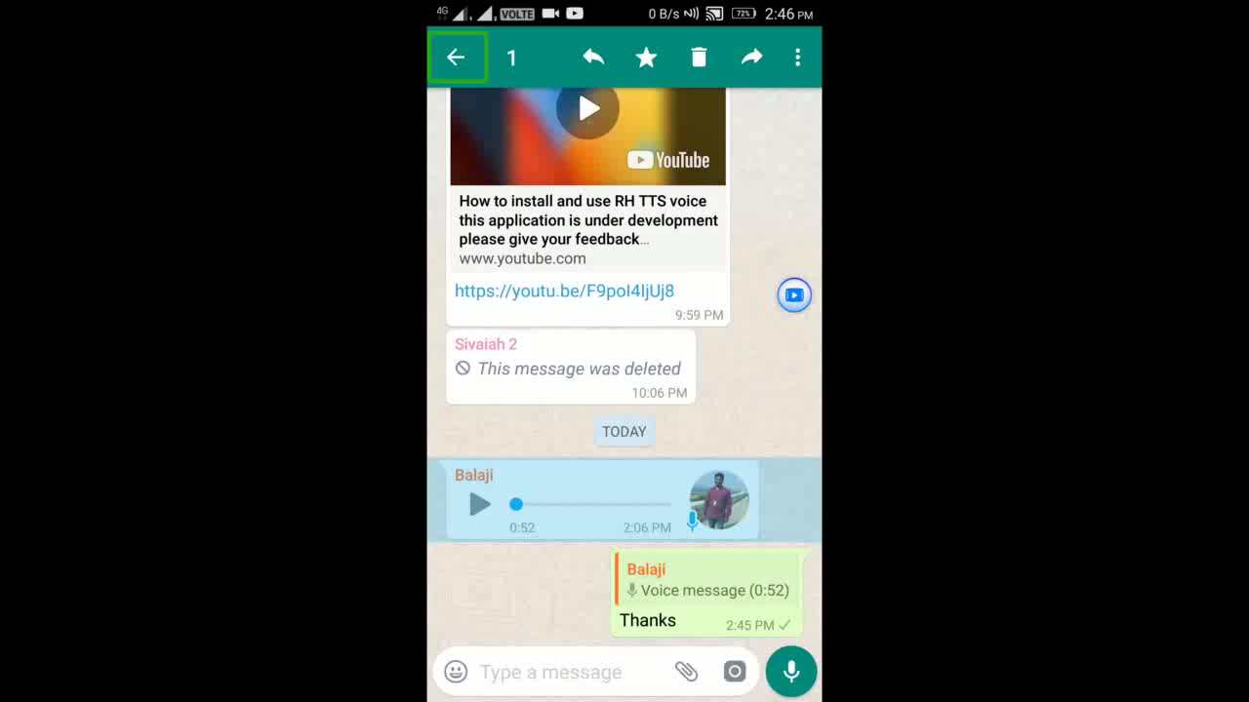
key("Escape")
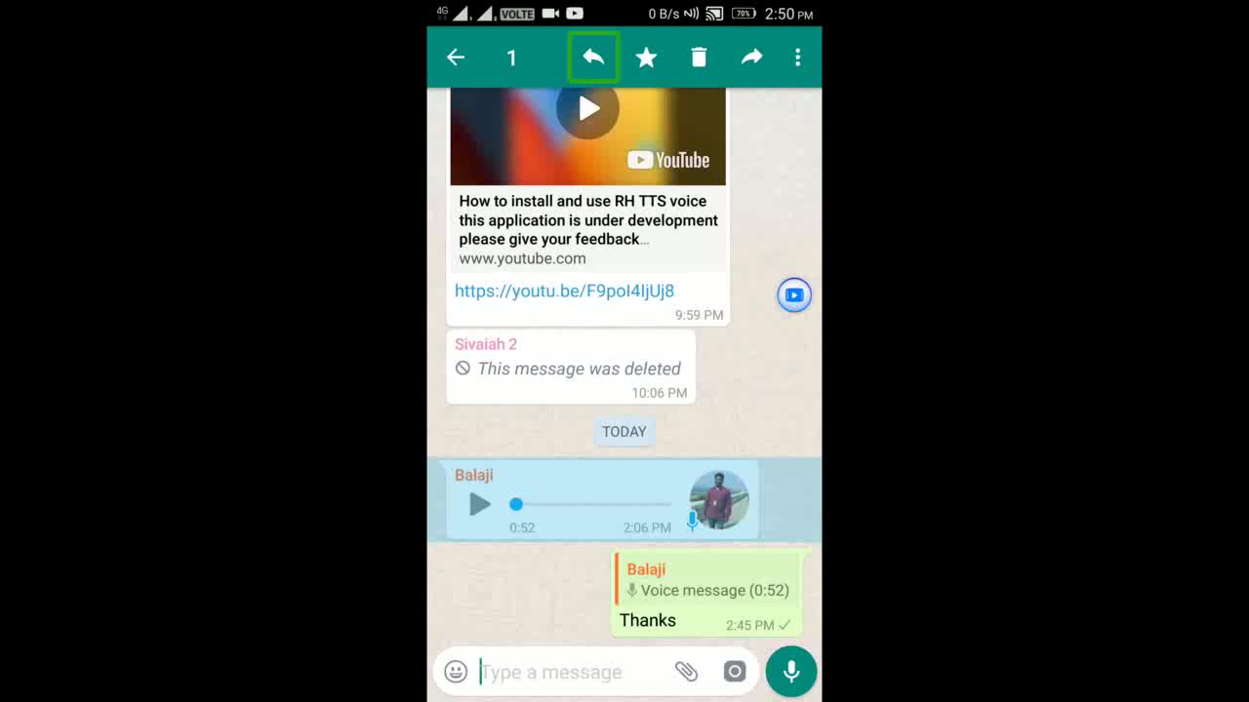
Start a second quoted reply to the 0:52 voice note, leaving the field empty.
left_click(593, 57)
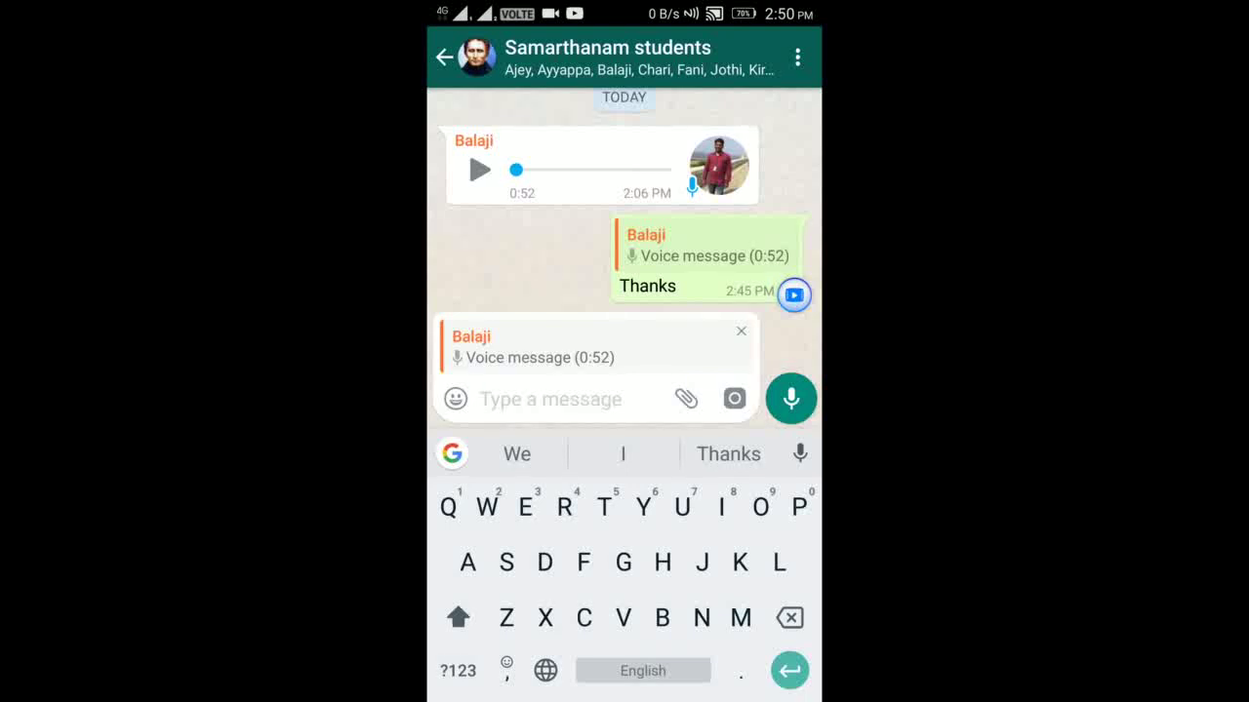
key("Escape")
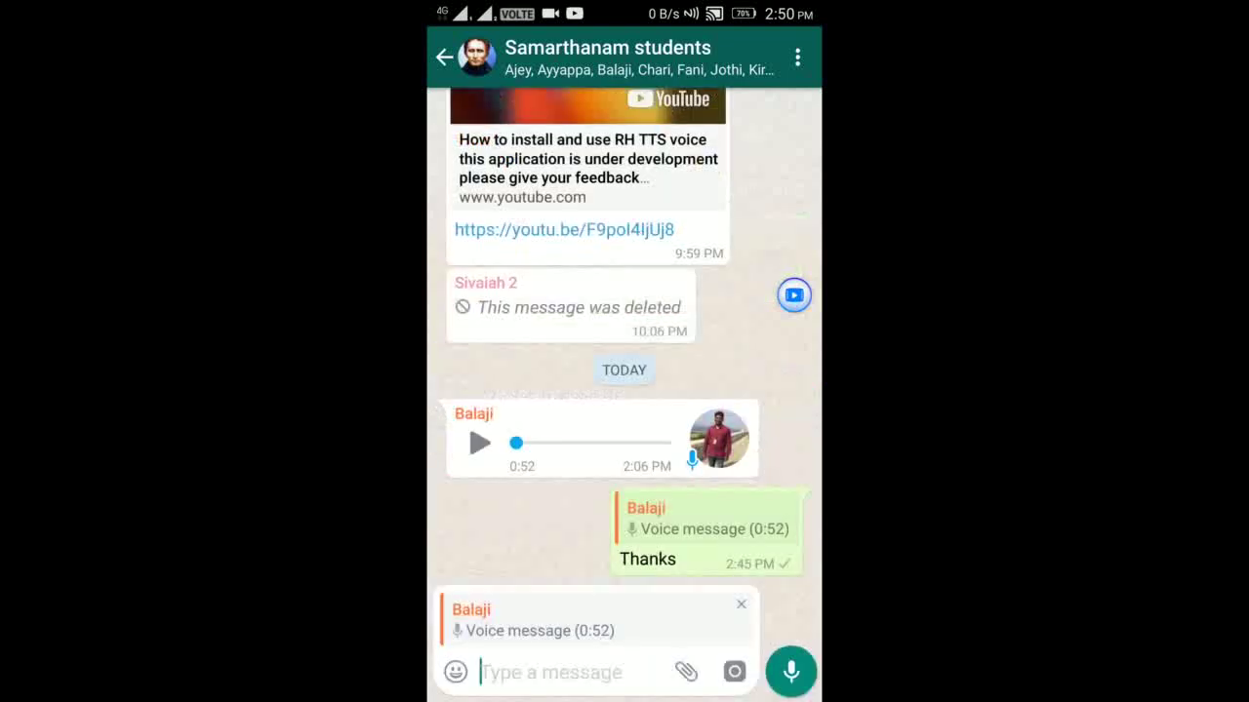